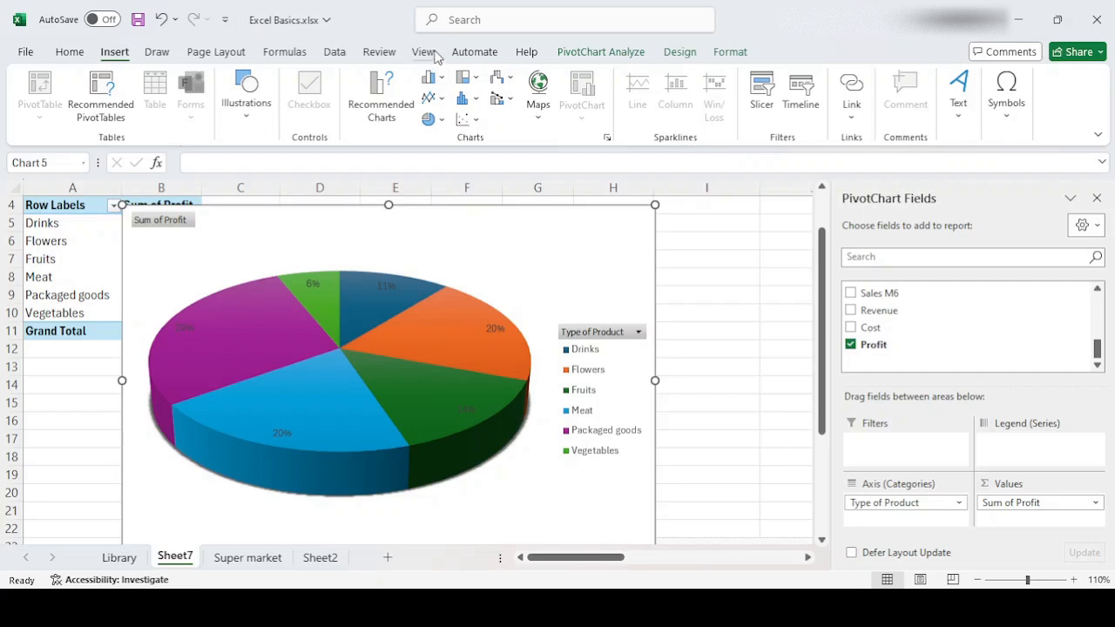
# - Change the profit pivot chart on Sheet7 from a 3-D pie to a 3-D clustered column chart
pyautogui.click(423, 51)
pyautogui.click(114, 52)
pyautogui.click(435, 79)
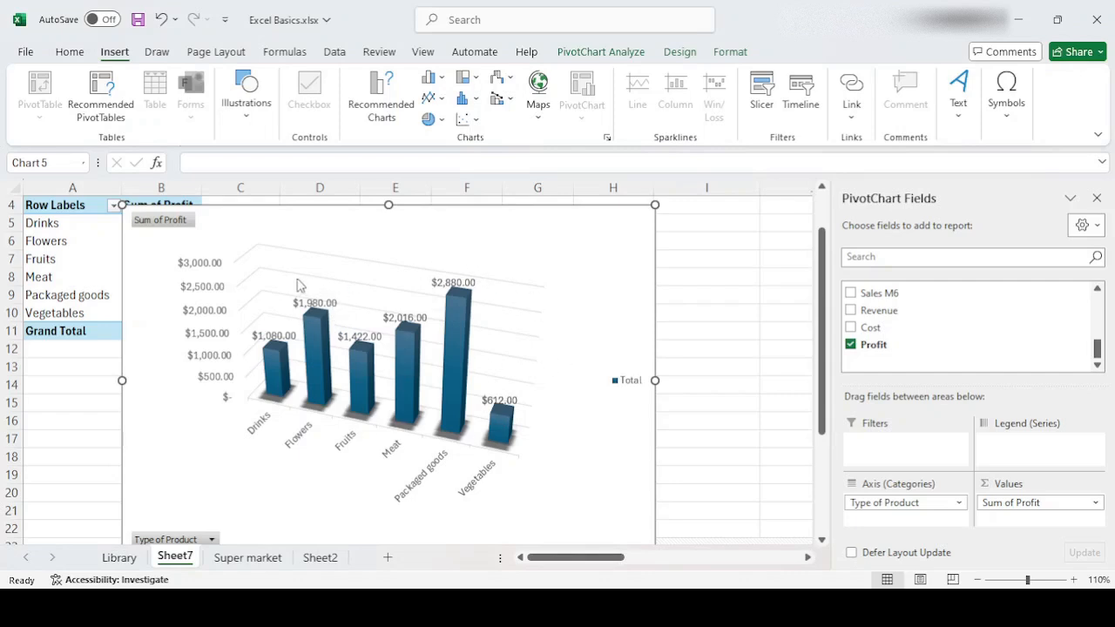
pyautogui.click(227, 368)
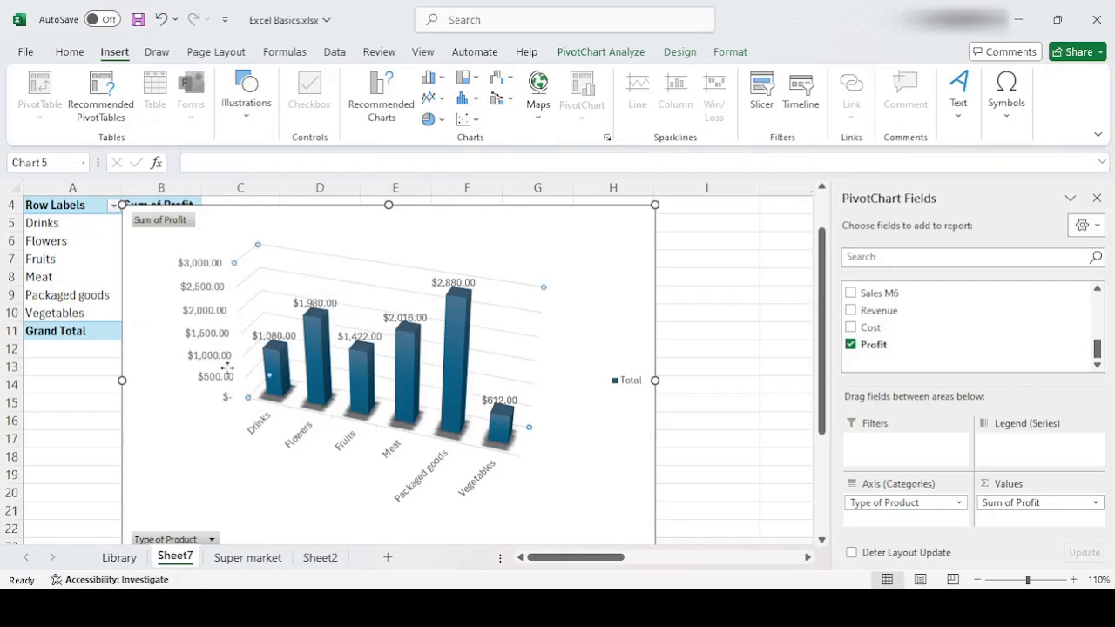
pyautogui.click(261, 347)
pyautogui.click(248, 398)
pyautogui.click(272, 267)
# - Add the Cost and Revenue fields to the pivot chart's values and apply the gray gradient chart style with uppercase category labels
pyautogui.click(850, 328)
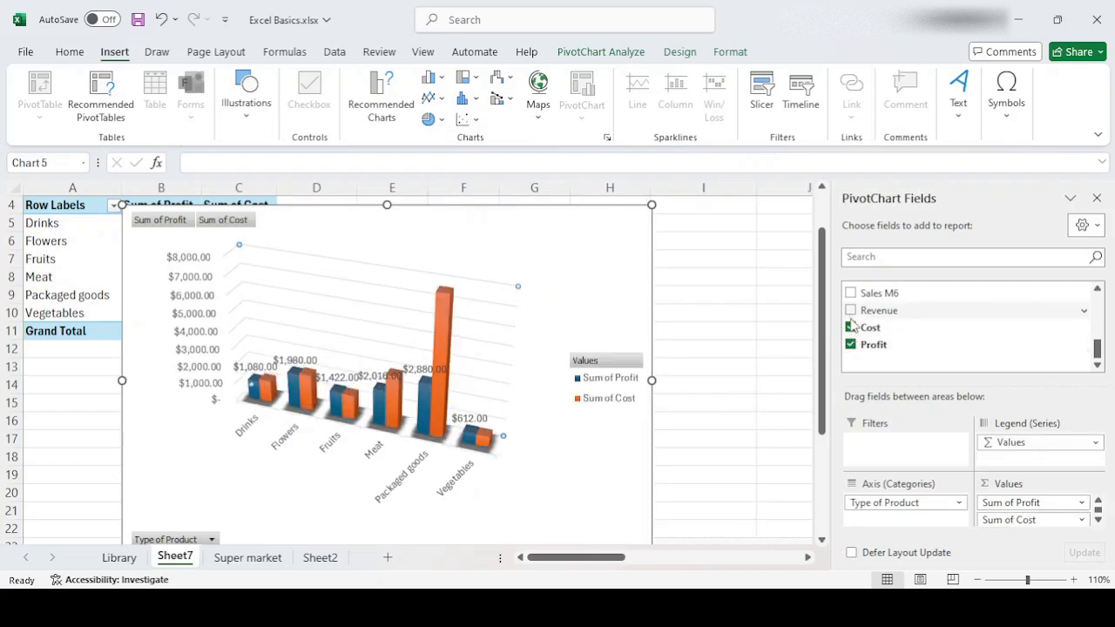
pyautogui.click(850, 311)
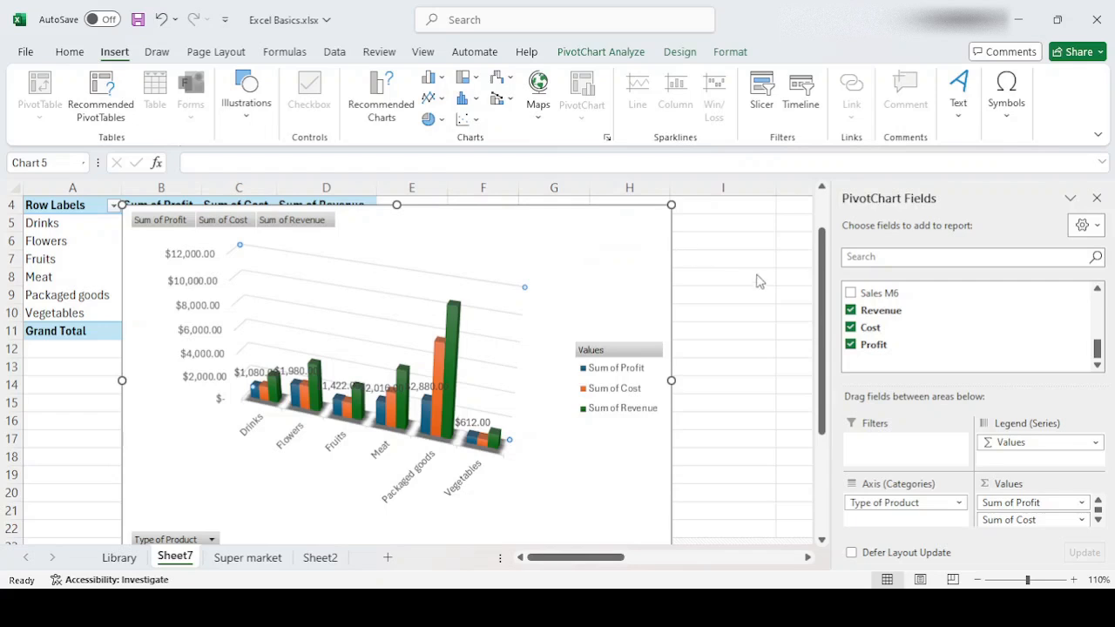
pyautogui.click(558, 285)
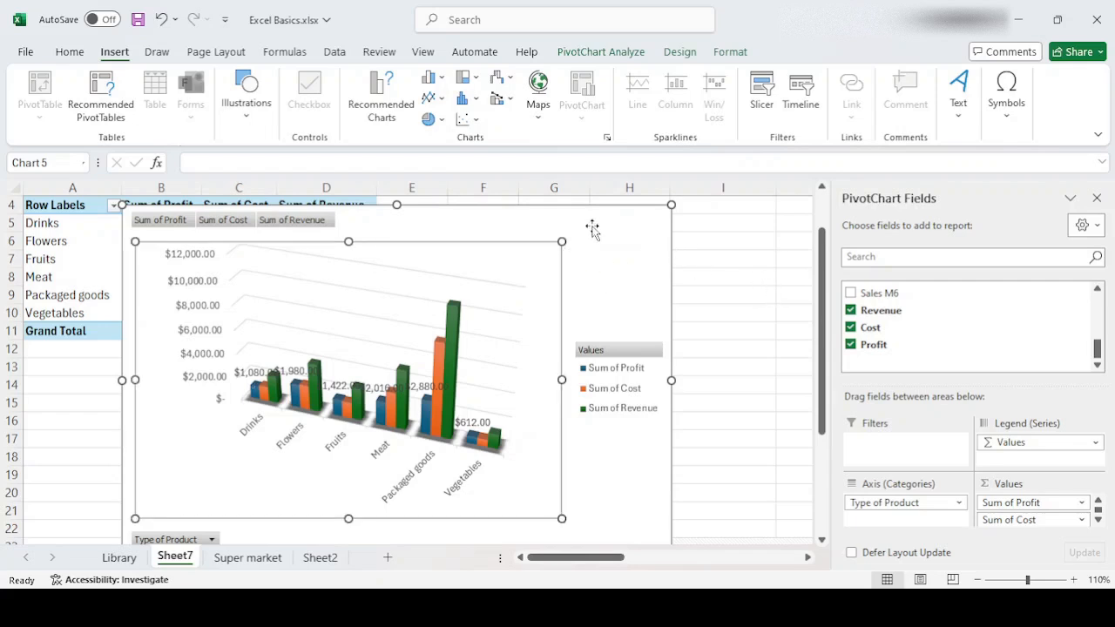
pyautogui.click(590, 229)
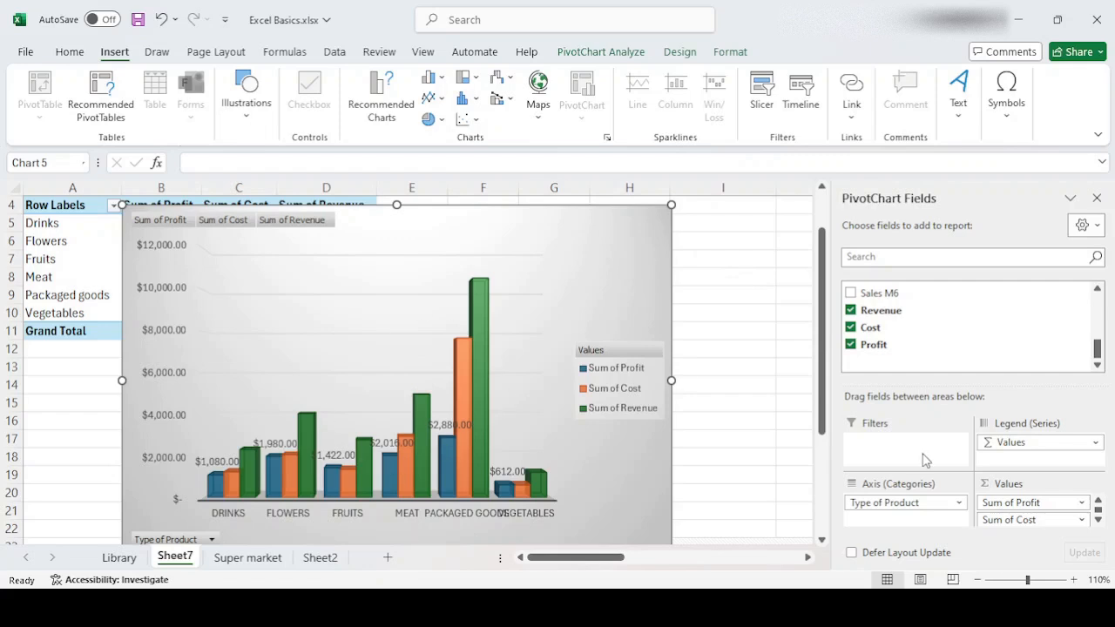
# - Widen the column chart so that it spans from column B to about column K
pyautogui.click(978, 580)
pyautogui.click(979, 581)
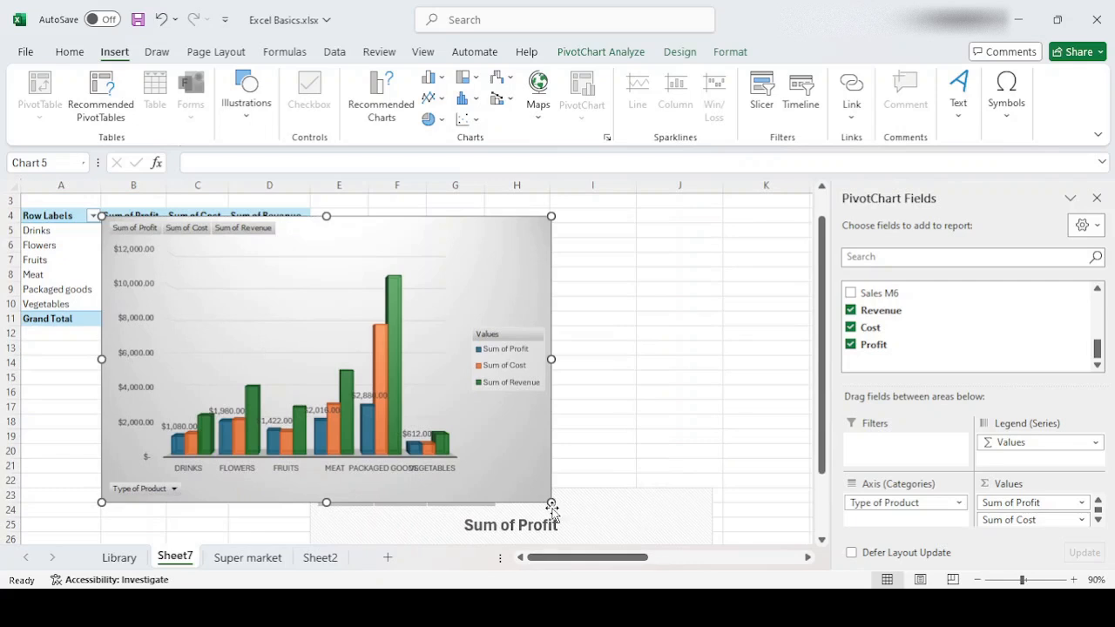
pyautogui.moveTo(551, 503); pyautogui.dragTo(787, 512)
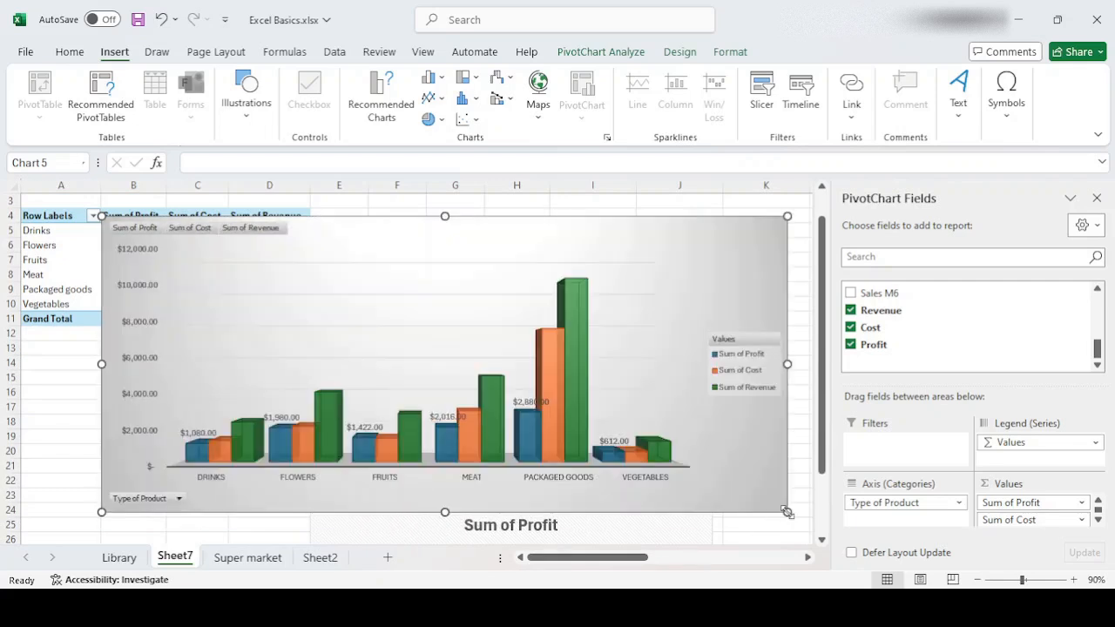
# - Stretch the column chart's height down to about row 32, over the Sum of Profit pie chart
pyautogui.scroll(-2, 444, 523)
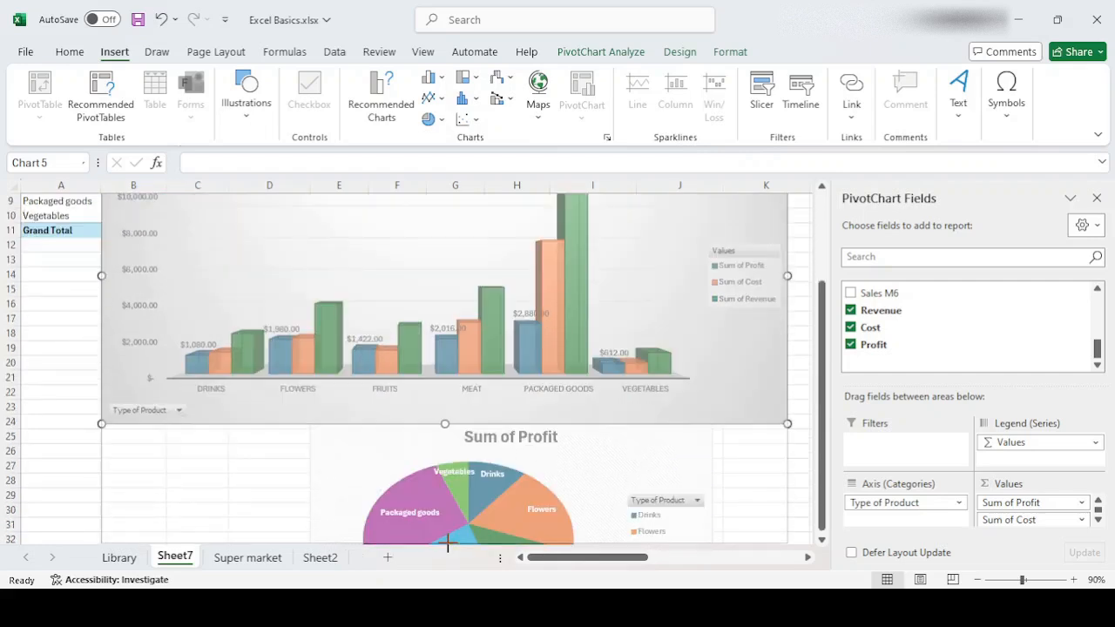
pyautogui.moveTo(824, 470)
pyautogui.mouseDown()
pyautogui.moveTo(823, 396)
pyautogui.moveTo(835, 475)
pyautogui.moveTo(829, 444)
pyautogui.moveTo(834, 455)
pyautogui.mouseUp()
pyautogui.click(978, 580)
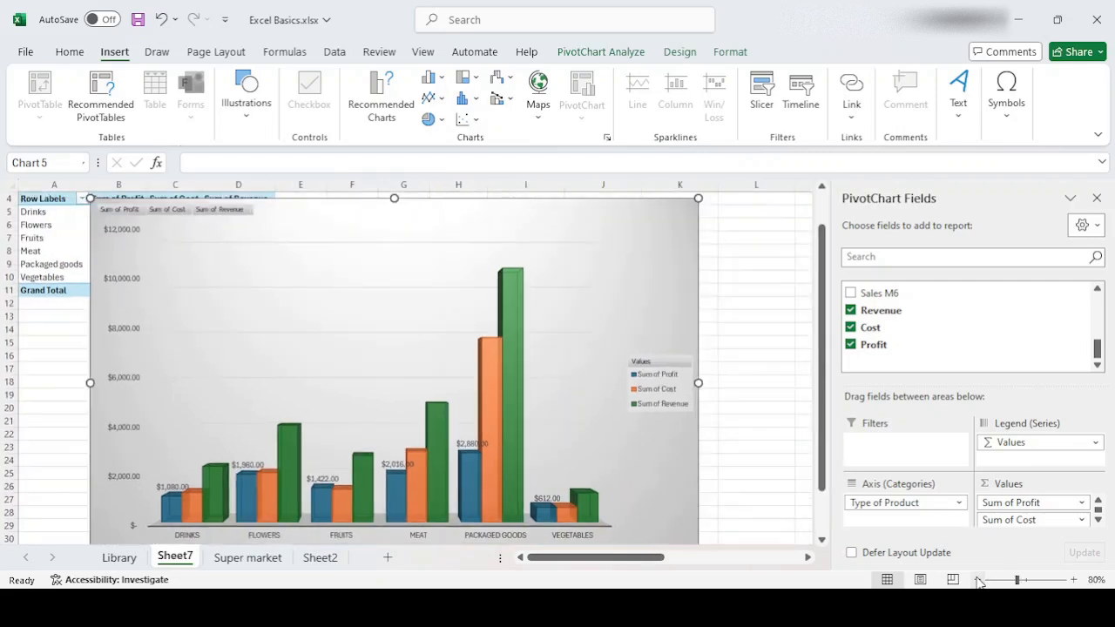
pyautogui.click(978, 580)
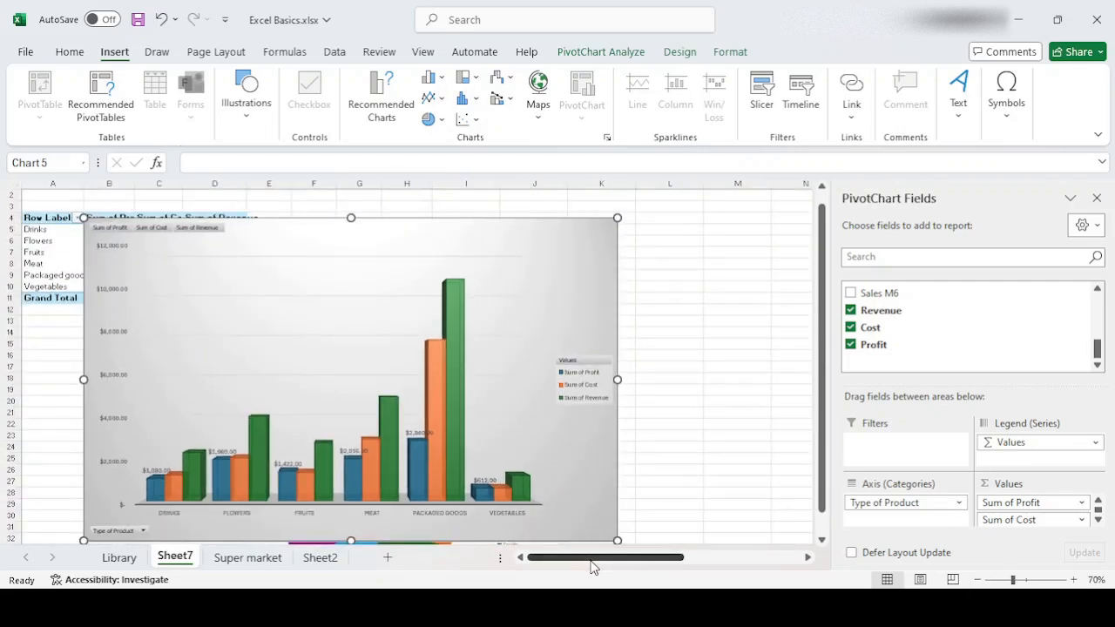
pyautogui.click(1072, 581)
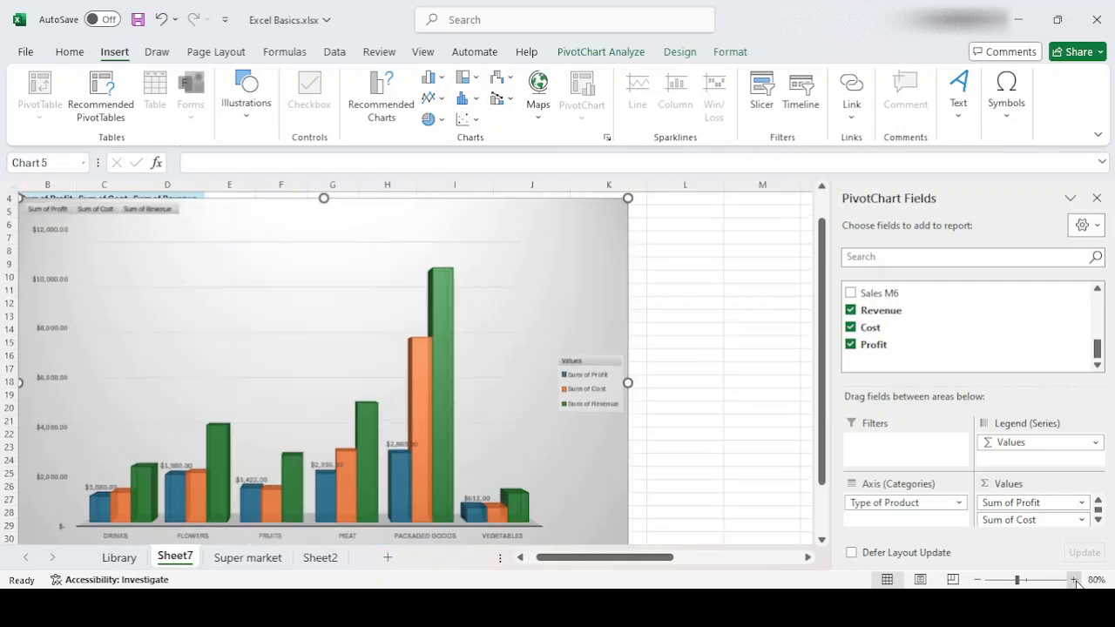
pyautogui.click(1072, 580)
pyautogui.moveTo(621, 558); pyautogui.dragTo(557, 572)
pyautogui.moveTo(821, 410); pyautogui.dragTo(821, 459)
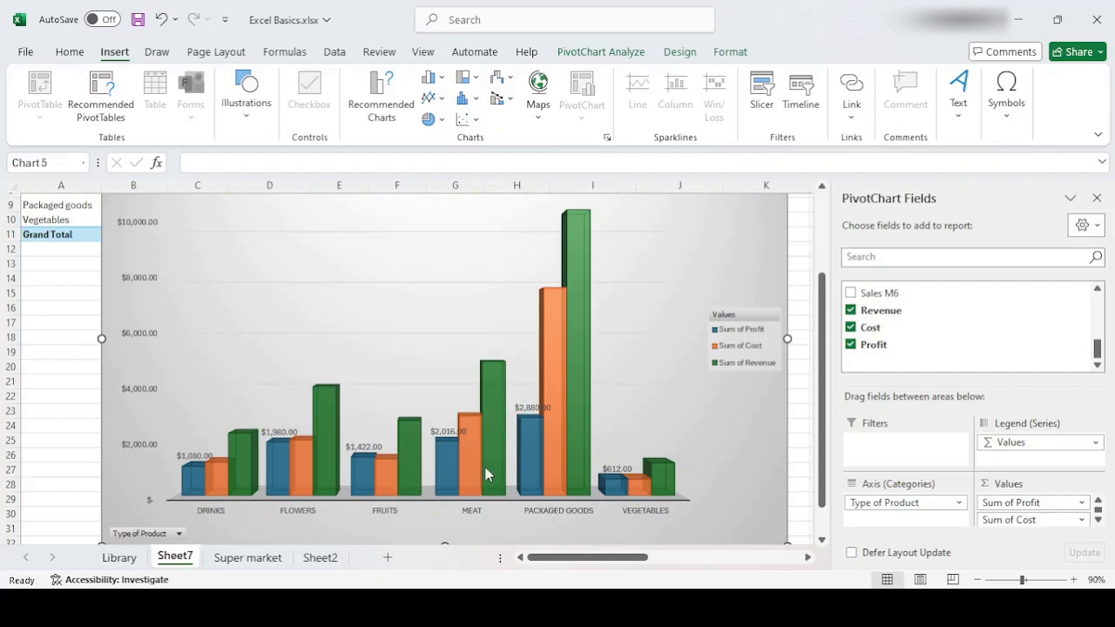
pyautogui.moveTo(824, 445)
pyautogui.mouseDown()
pyautogui.moveTo(826, 481)
pyautogui.moveTo(832, 366)
pyautogui.moveTo(833, 449)
pyautogui.mouseUp()
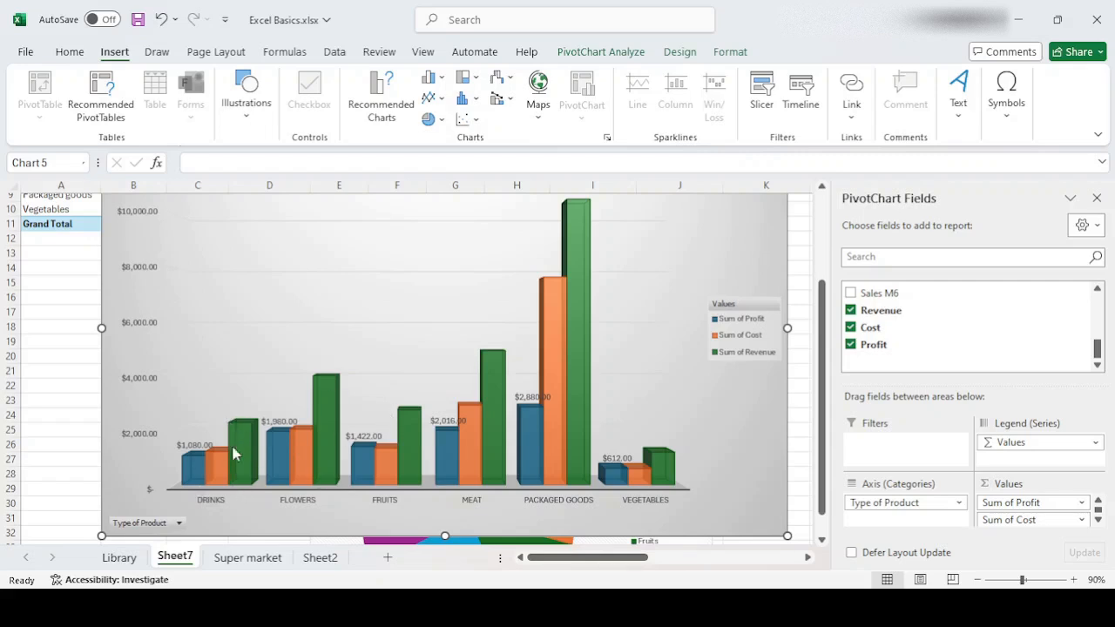
# - Compare only Cost and Revenue in the pivot chart, and switch the comparison to only Cost and Profit
pyautogui.click(851, 345)
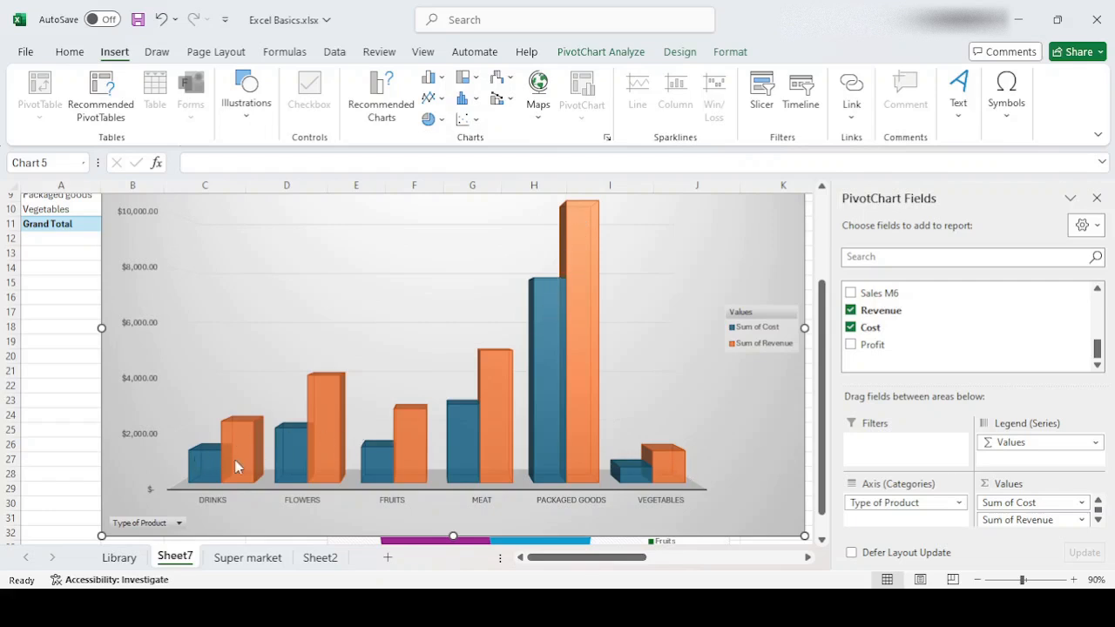
pyautogui.click(851, 344)
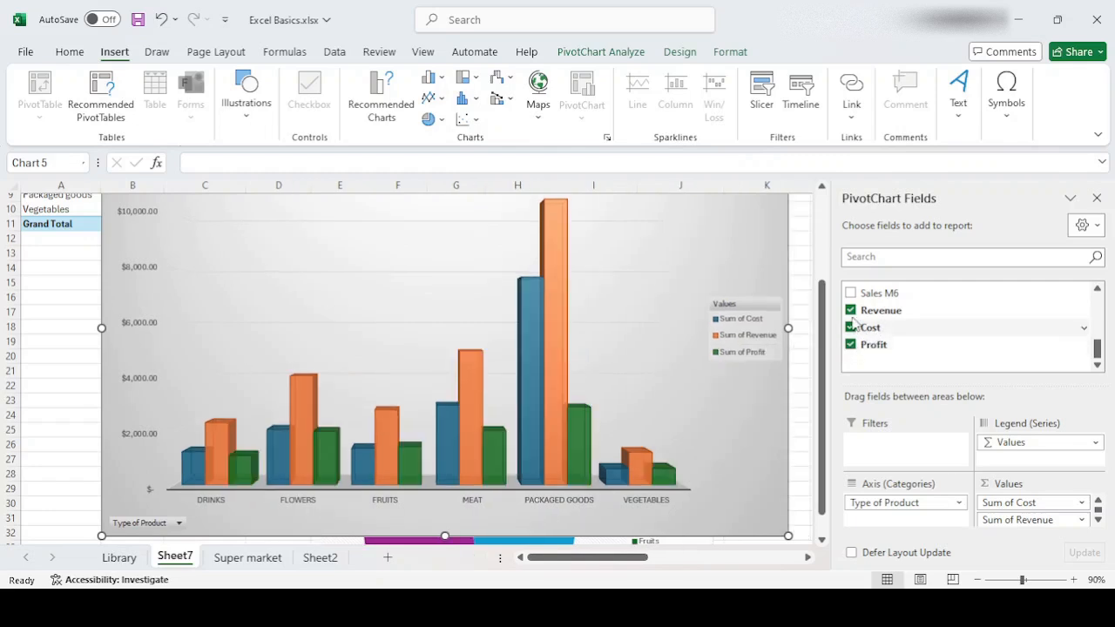
pyautogui.click(851, 311)
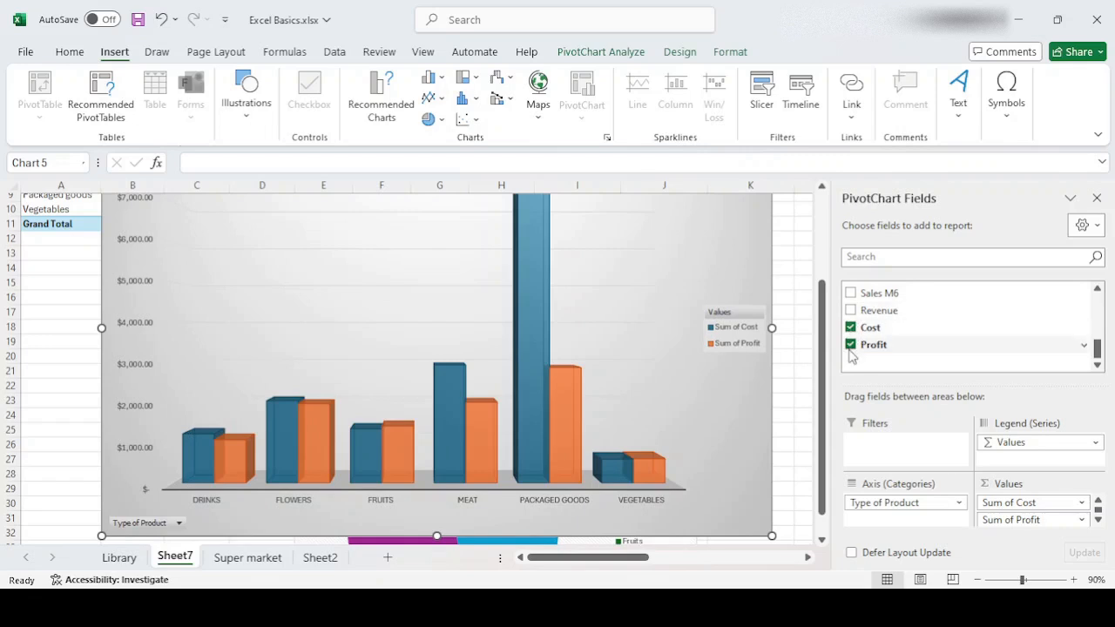
# - Examine the cost and profit columns of each product type against the chart's value axis
pyautogui.moveTo(1097, 348)
pyautogui.mouseDown()
pyautogui.moveTo(1097, 300)
pyautogui.moveTo(1105, 352)
pyautogui.mouseUp()
pyautogui.moveTo(821, 415); pyautogui.dragTo(828, 401)
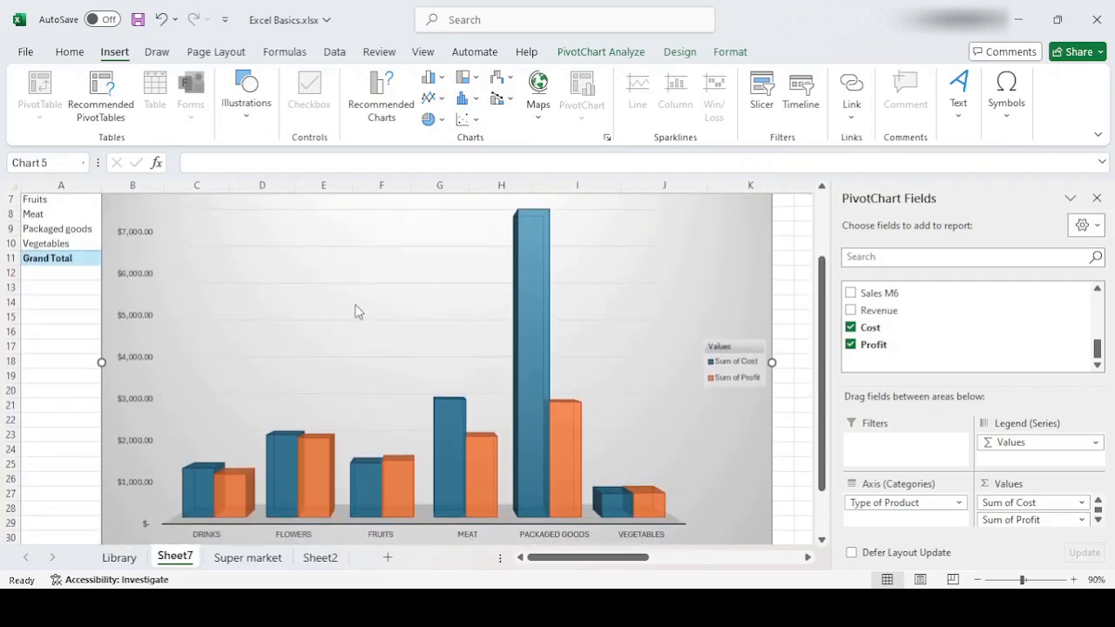
pyautogui.moveTo(820, 366); pyautogui.dragTo(822, 345)
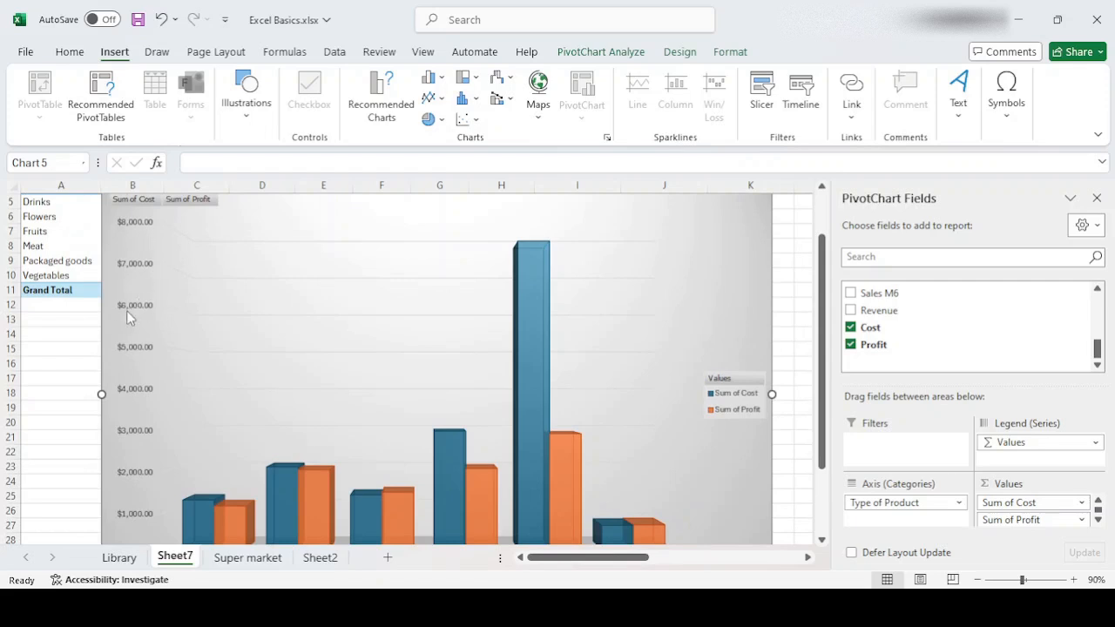
pyautogui.moveTo(821, 334); pyautogui.dragTo(819, 369)
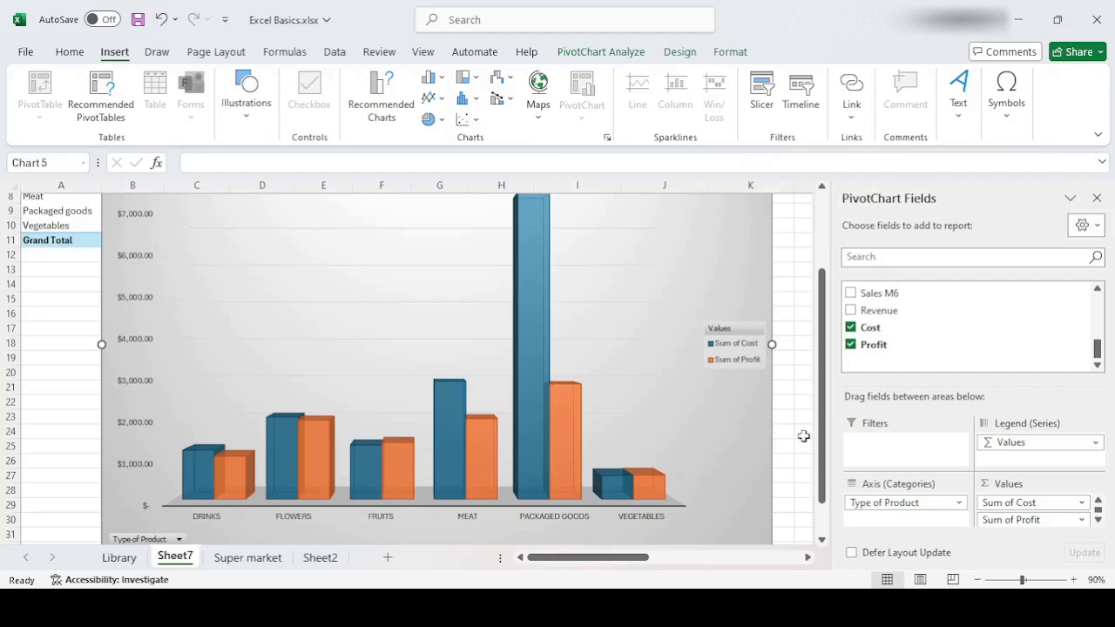
pyautogui.scroll(-1, 824, 427)
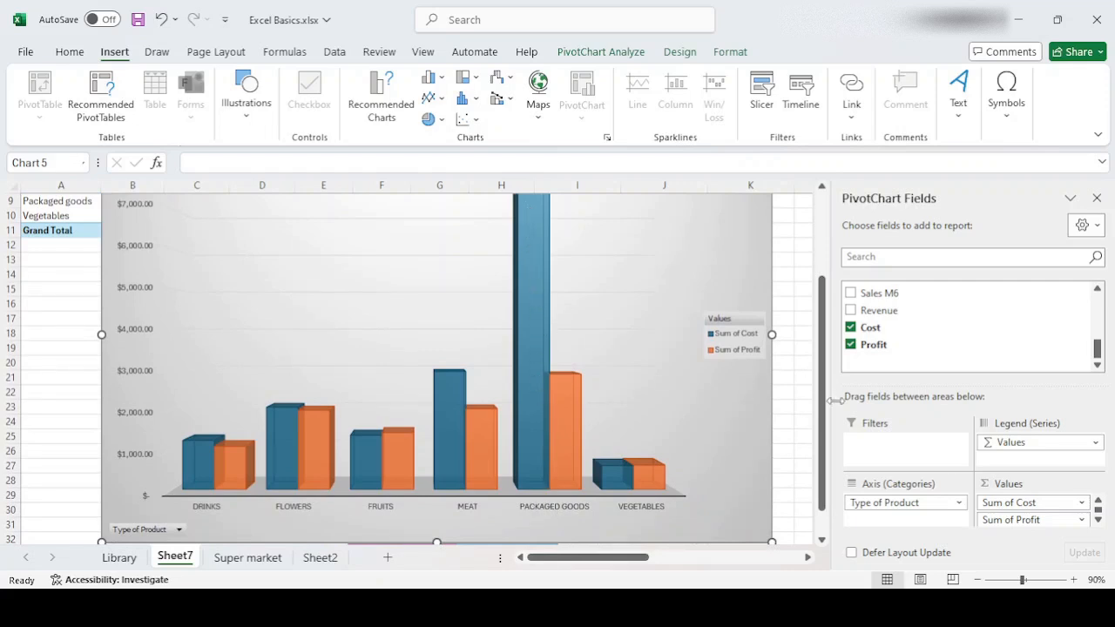
pyautogui.moveTo(824, 412); pyautogui.dragTo(824, 382)
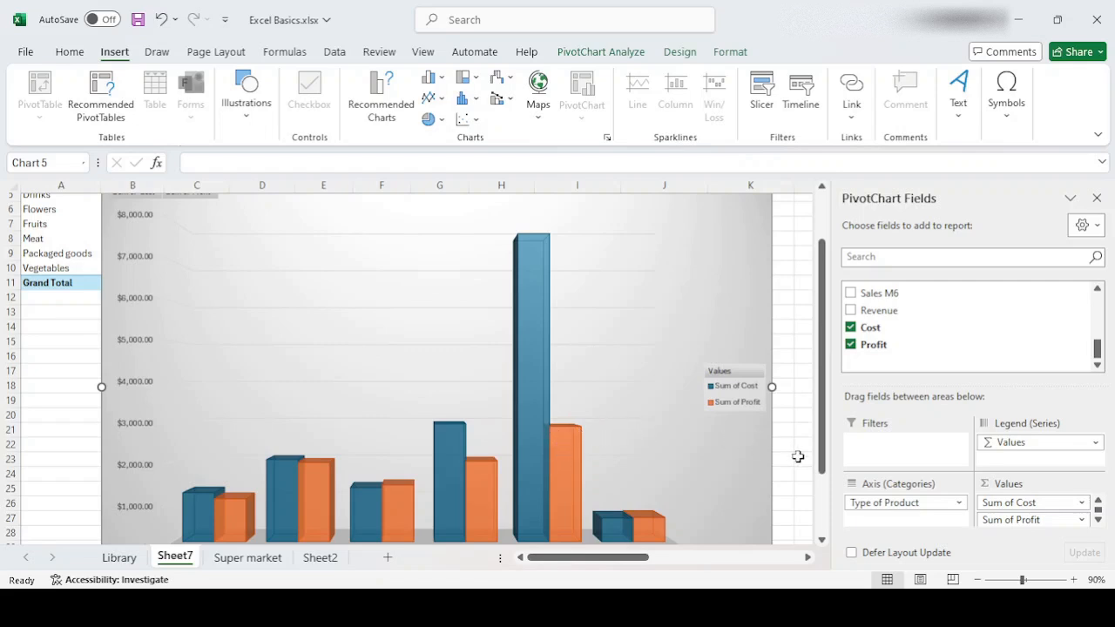
pyautogui.moveTo(822, 415); pyautogui.dragTo(827, 455)
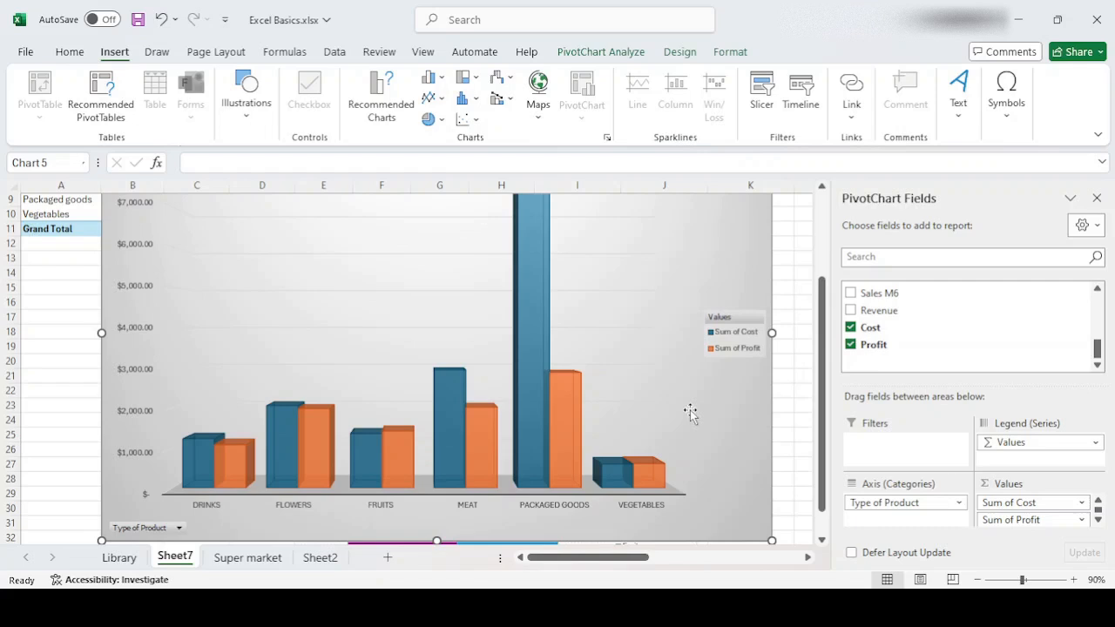
# - Replace the chart's values with Revenue and Cost, and swap Cost for Profit to compare Revenue with Profit
pyautogui.click(851, 329)
pyautogui.click(850, 345)
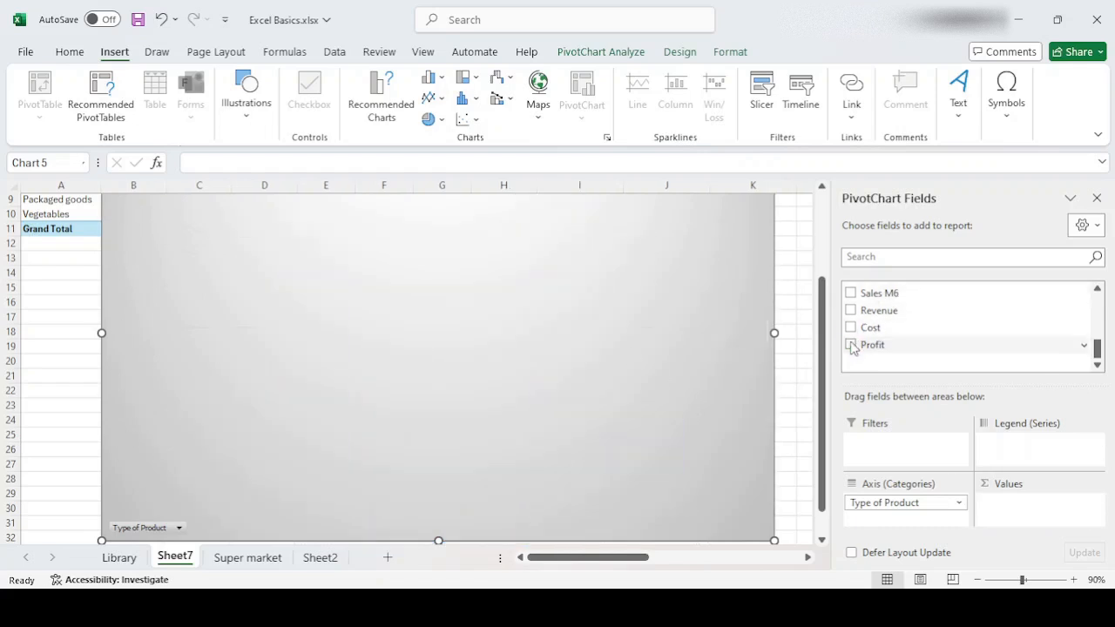
pyautogui.click(851, 311)
pyautogui.click(850, 328)
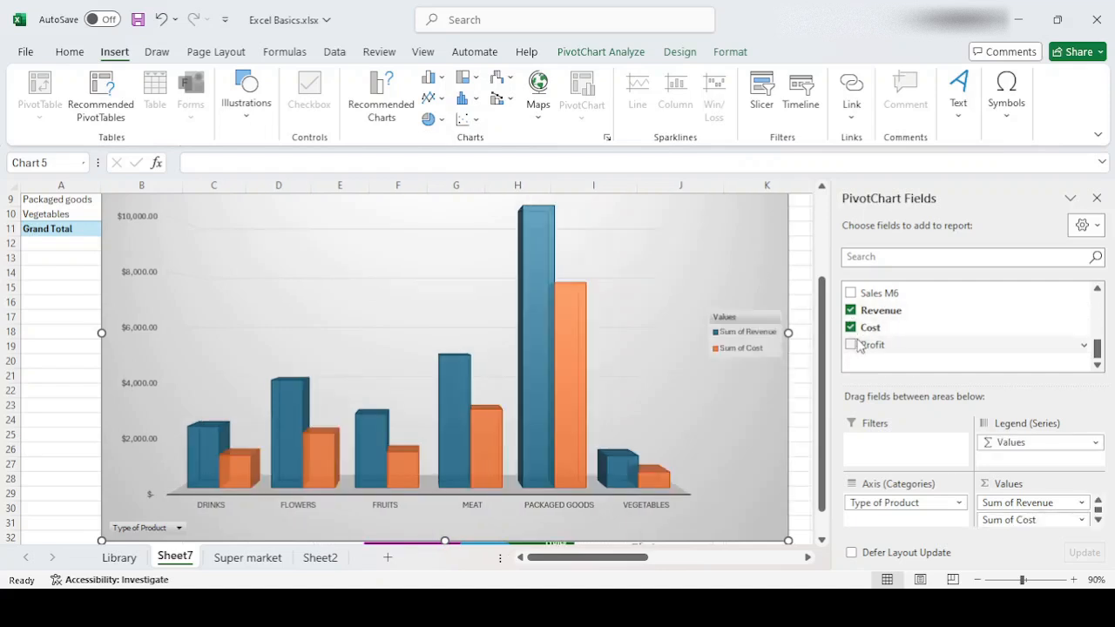
pyautogui.click(851, 327)
pyautogui.click(852, 345)
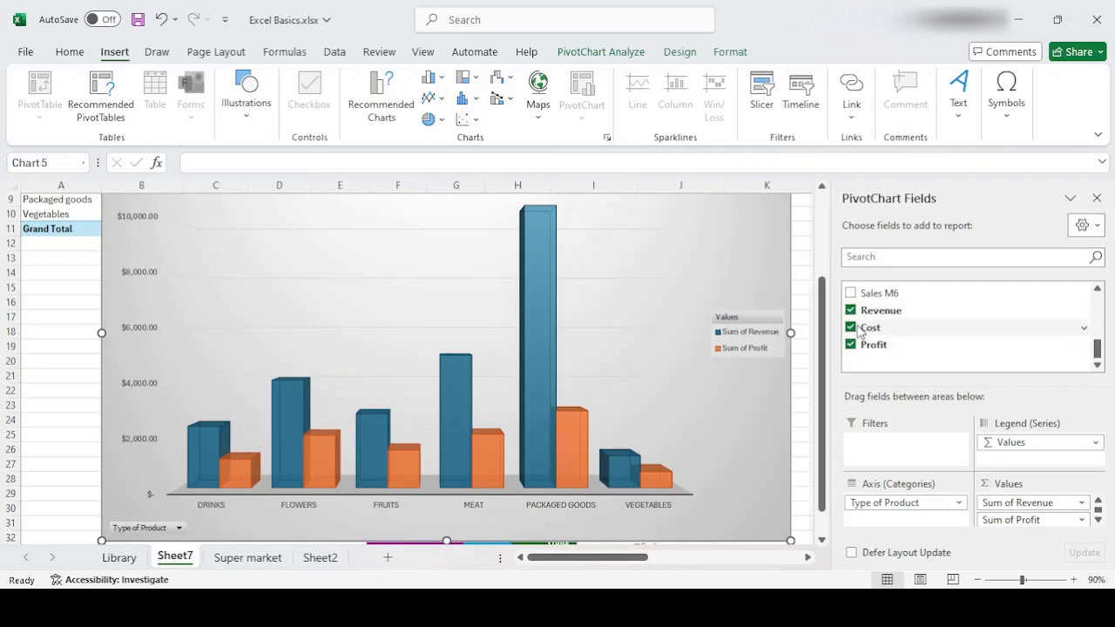
# - Restore the Cost and Profit comparison in the pivot chart and add Revenue as the third value series
pyautogui.click(851, 328)
pyautogui.click(851, 345)
pyautogui.click(851, 345)
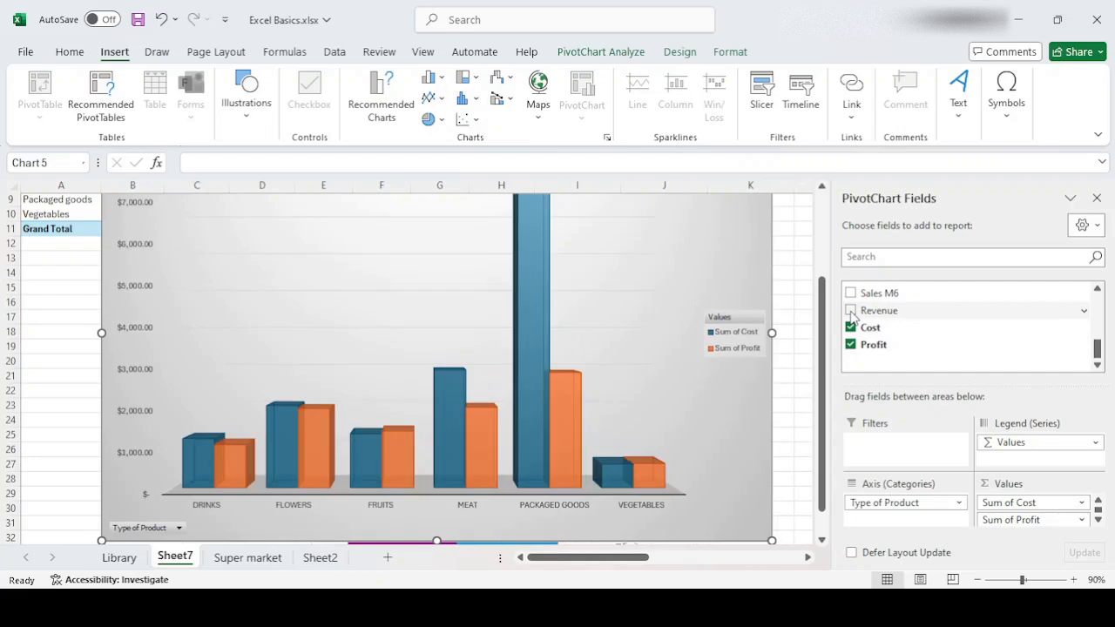
pyautogui.click(852, 312)
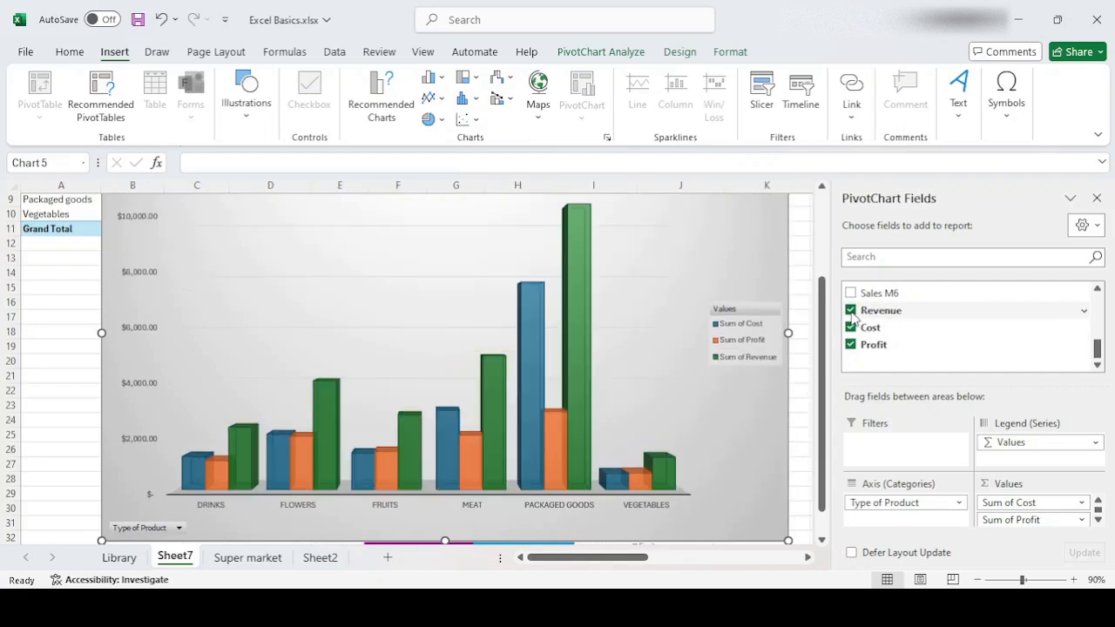